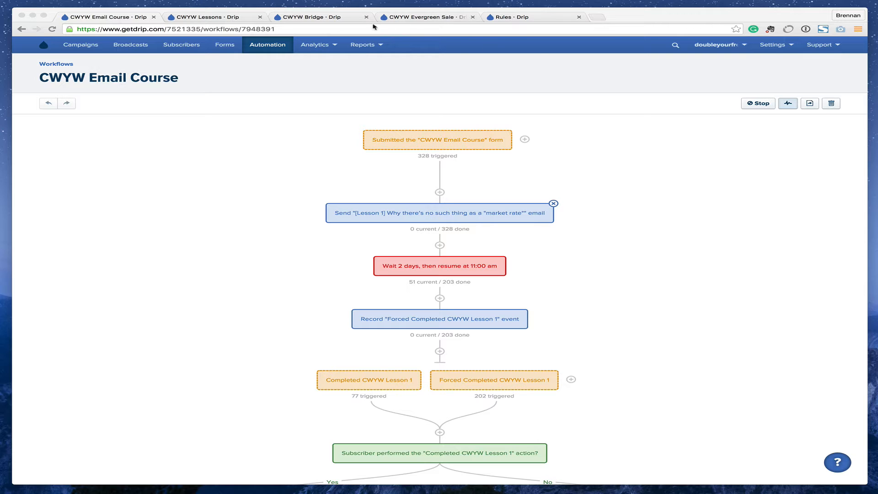
- Open the email list of the CWYW Lessons campaign and inspect the delivery figures behind the lessons' open rates
{"action": "left_click", "coordinate": [230, 18]}
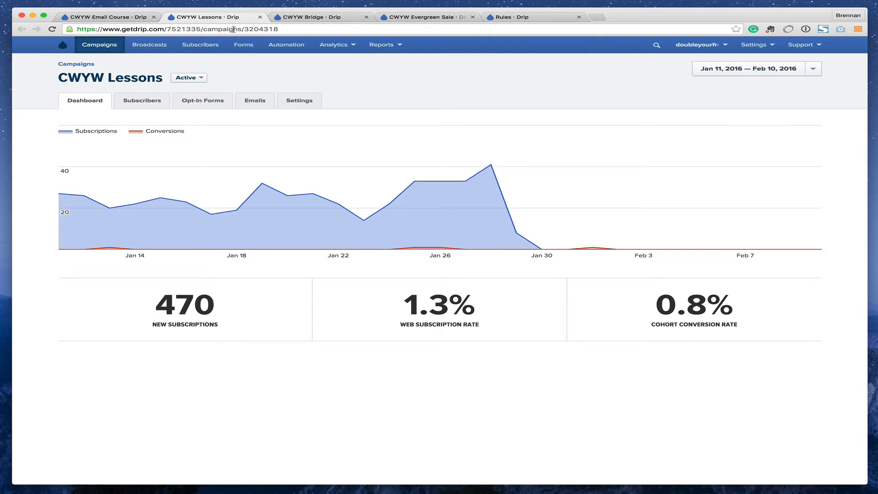
{"action": "left_click", "coordinate": [253, 101]}
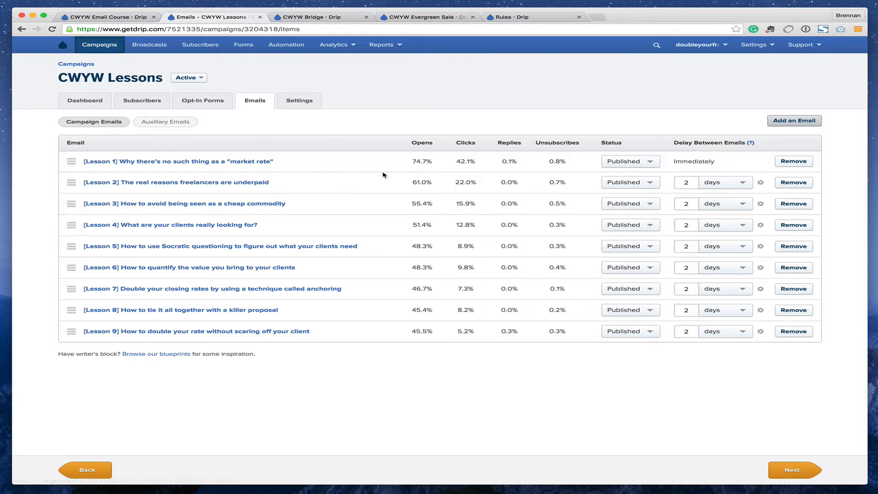
{"action": "mouse_move", "coordinate": [416, 161]}
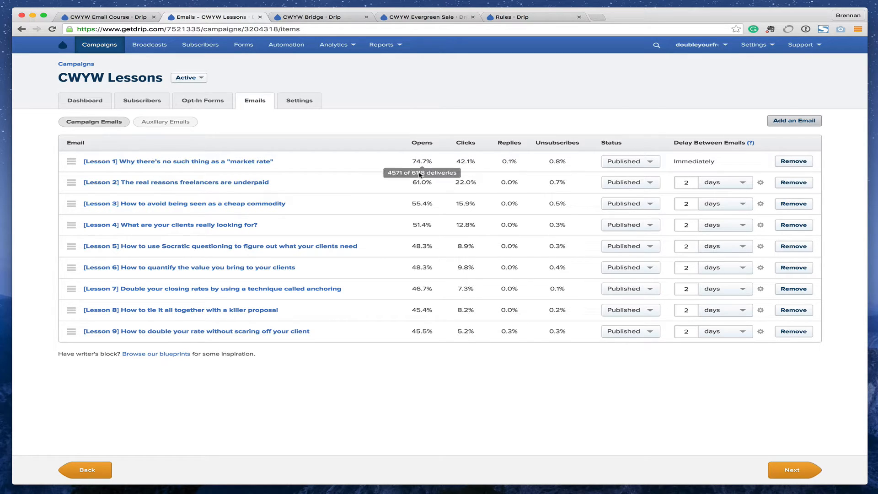
{"action": "mouse_move", "coordinate": [422, 296]}
{"action": "mouse_move", "coordinate": [420, 330]}
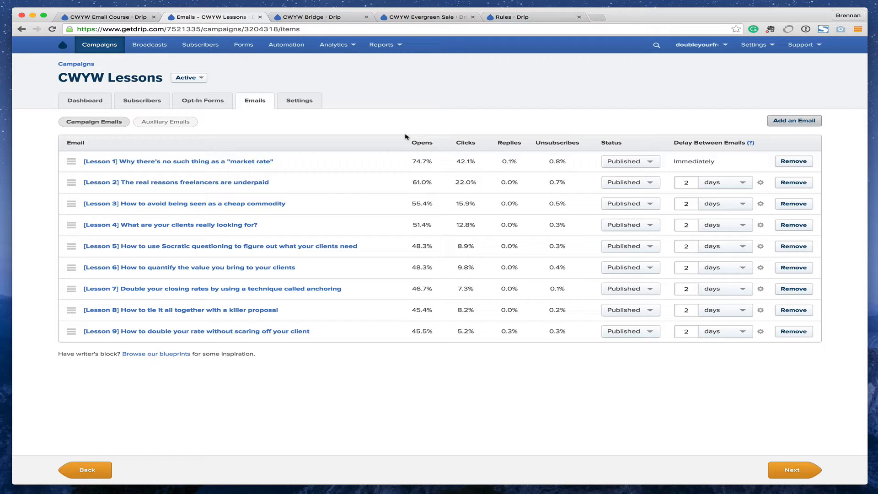
- Bring up the email lists of the CWYW Bridge and CWYW Evergreen Sale campaigns
{"action": "left_click", "coordinate": [314, 17]}
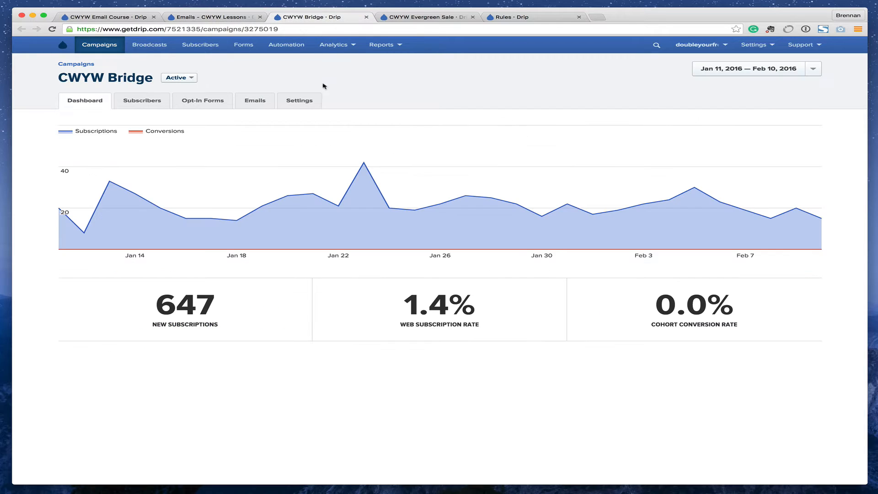
{"action": "left_click", "coordinate": [256, 100]}
{"action": "left_click", "coordinate": [419, 17]}
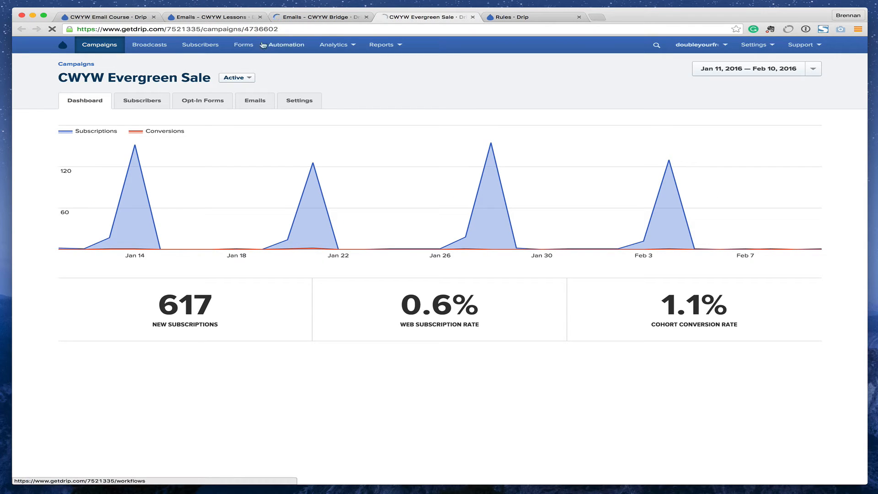
- Compare the delays between the CWYW Lessons emails with the opening part of the CWYW Email Course workflow
{"action": "left_click", "coordinate": [223, 17]}
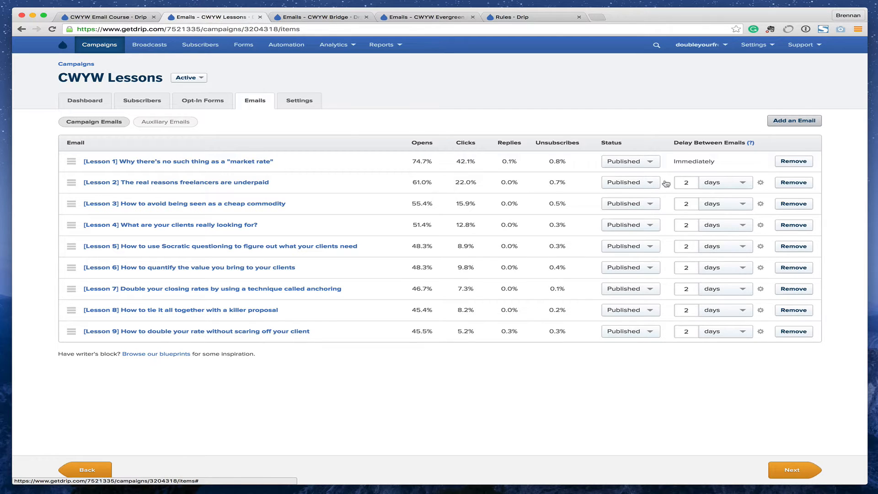
{"action": "left_click", "coordinate": [103, 17]}
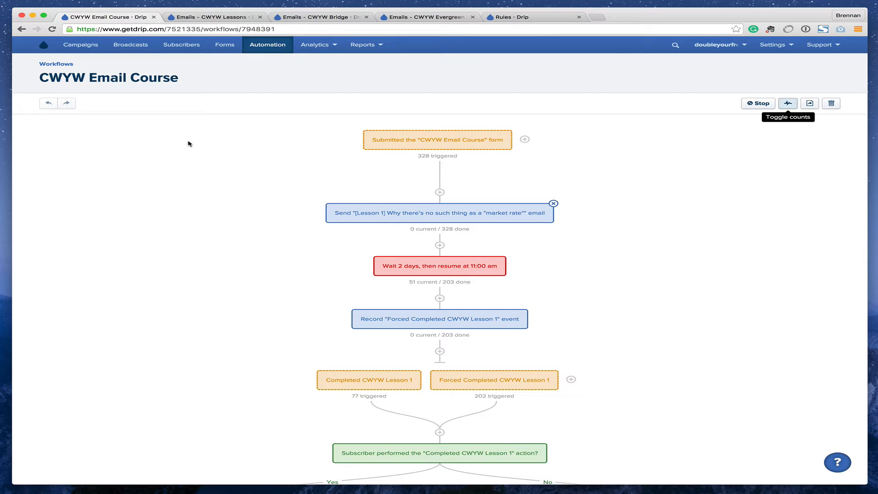
{"action": "scroll", "coordinate": [190, 141], "scroll_direction": "down", "scroll_amount": 2}
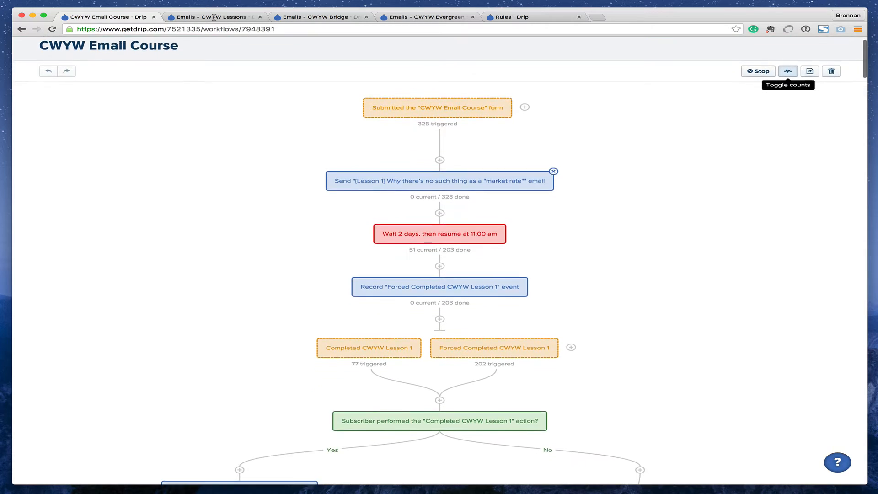
- Open the Lesson 1 email of the CWYW Lessons campaign and find the worksheet link in its body
{"action": "left_click", "coordinate": [213, 18]}
{"action": "left_click", "coordinate": [226, 163]}
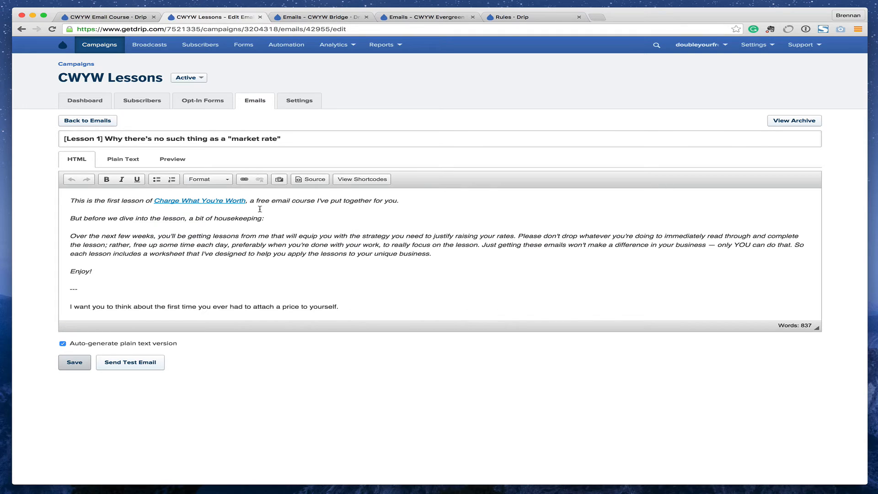
{"action": "scroll", "coordinate": [260, 209], "scroll_direction": "down", "scroll_amount": 5}
{"action": "scroll", "coordinate": [260, 209], "scroll_direction": "down", "scroll_amount": 10}
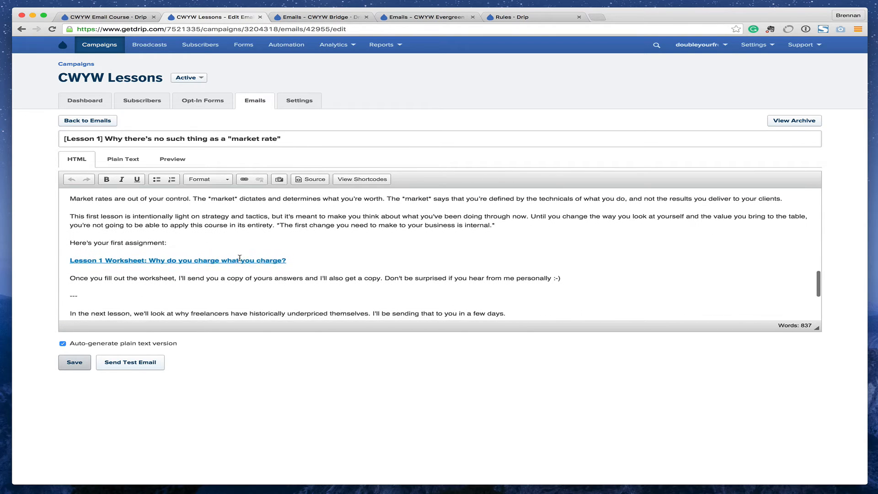
- Copy the web address of the "Lesson 1 Worksheet: Why do you charge what you charge?" link and open it in a new tab
{"action": "left_click", "coordinate": [224, 259]}
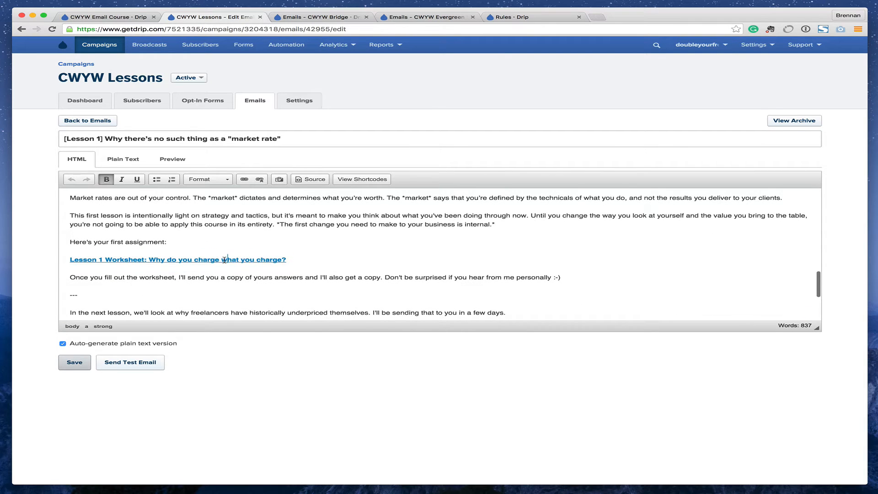
{"action": "double_click", "coordinate": [190, 261]}
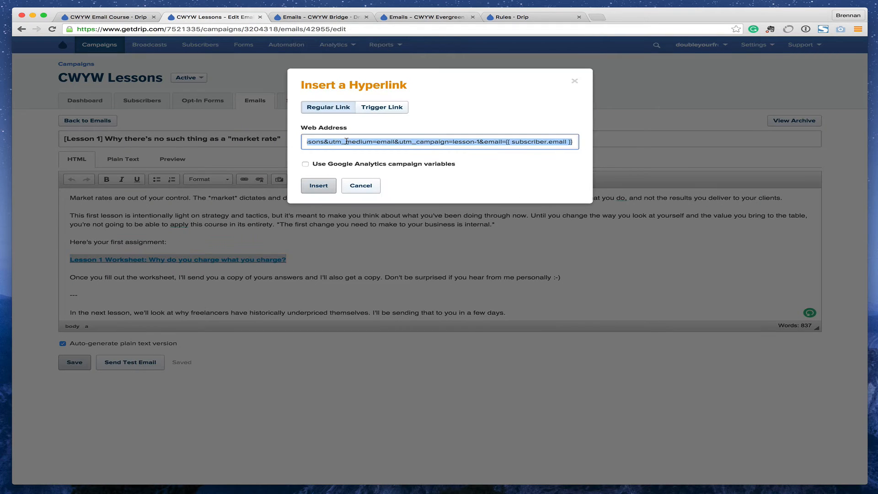
{"action": "key", "text": "super+c"}
{"action": "key", "text": "Escape"}
{"action": "key", "text": "super+t"}
{"action": "key", "text": "super+v"}
{"action": "key", "text": "Return"}
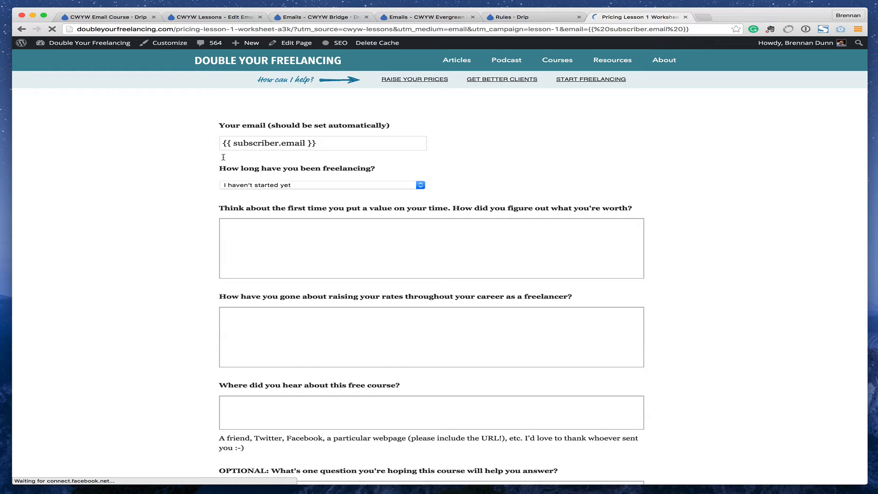
- Examine the worksheet's questions about freelancing experience, first valuing one's time and raising rates
{"action": "scroll", "coordinate": [192, 165], "scroll_direction": "down", "scroll_amount": 3}
{"action": "left_click", "coordinate": [274, 174]}
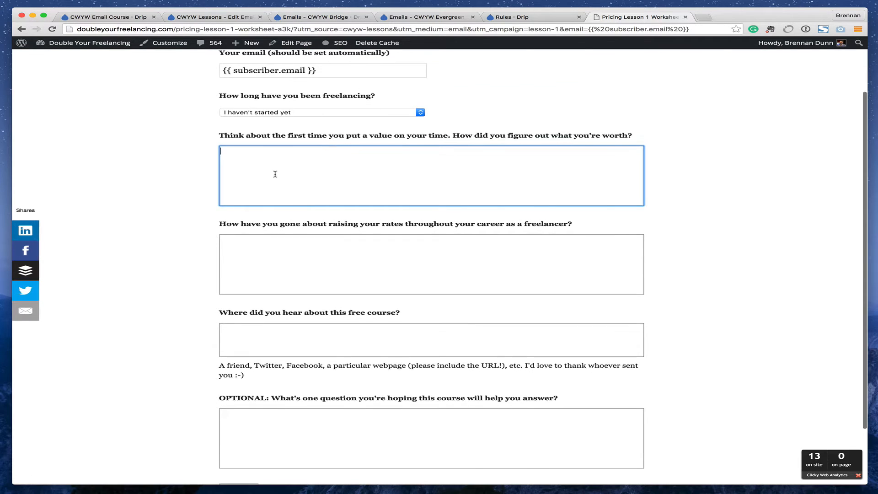
{"action": "left_click", "coordinate": [206, 156]}
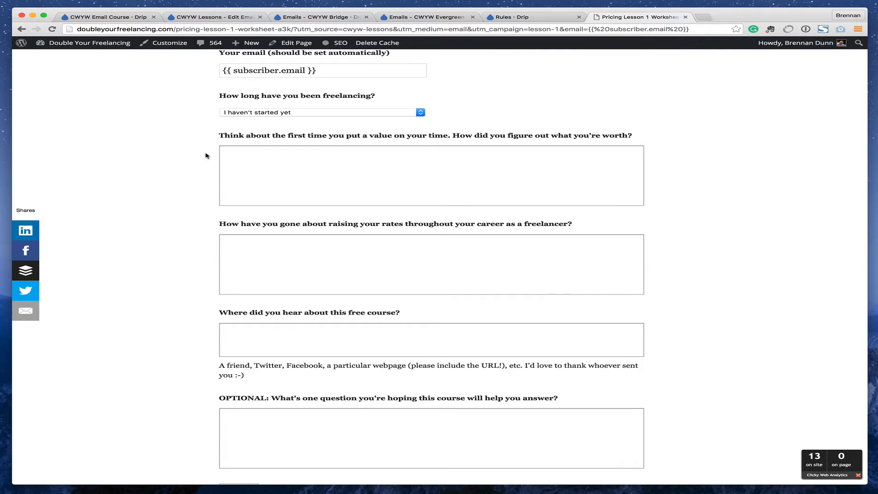
{"action": "left_click", "coordinate": [254, 172]}
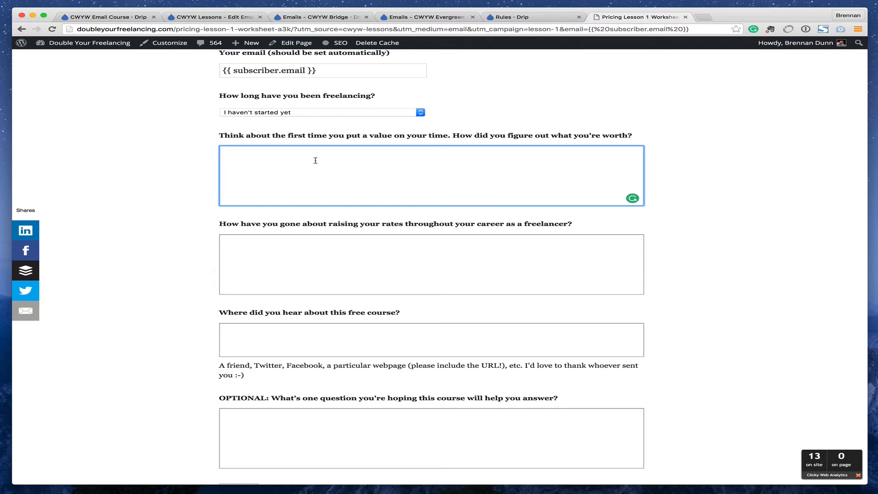
{"action": "left_click", "coordinate": [336, 265]}
{"action": "left_click", "coordinate": [204, 227]}
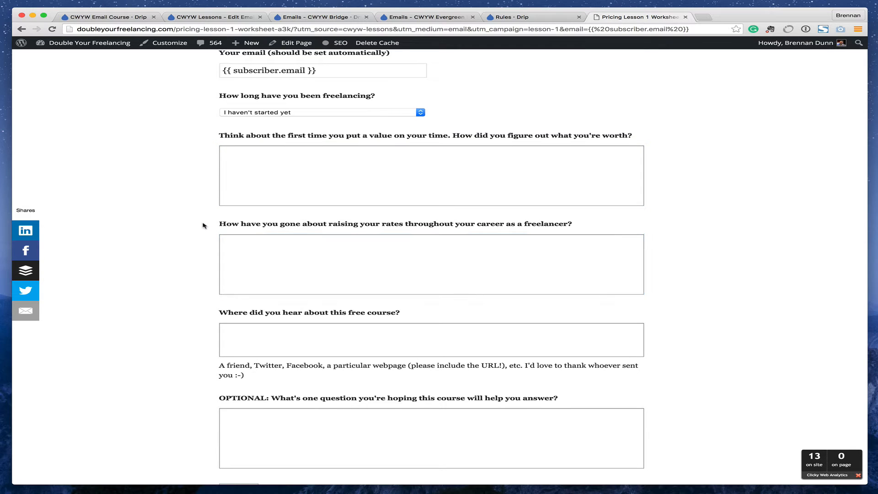
{"action": "scroll", "coordinate": [204, 226], "scroll_direction": "down", "scroll_amount": 3}
{"action": "scroll", "coordinate": [206, 225], "scroll_direction": "up", "scroll_amount": 2}
{"action": "scroll", "coordinate": [288, 169], "scroll_direction": "up", "scroll_amount": 2}
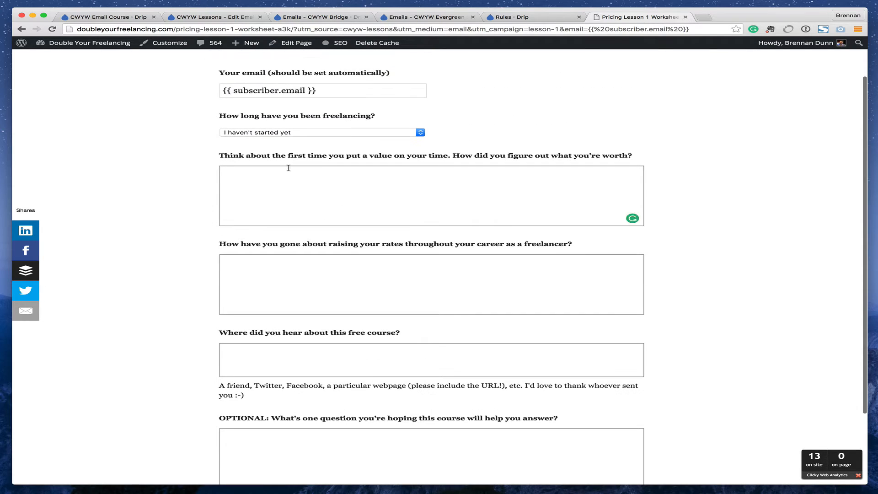
{"action": "scroll", "coordinate": [264, 202], "scroll_direction": "down", "scroll_amount": 4}
- Highlight the worksheet question "Where did you hear about this free course?" and clear the highlight again
{"action": "left_click", "coordinate": [316, 259]}
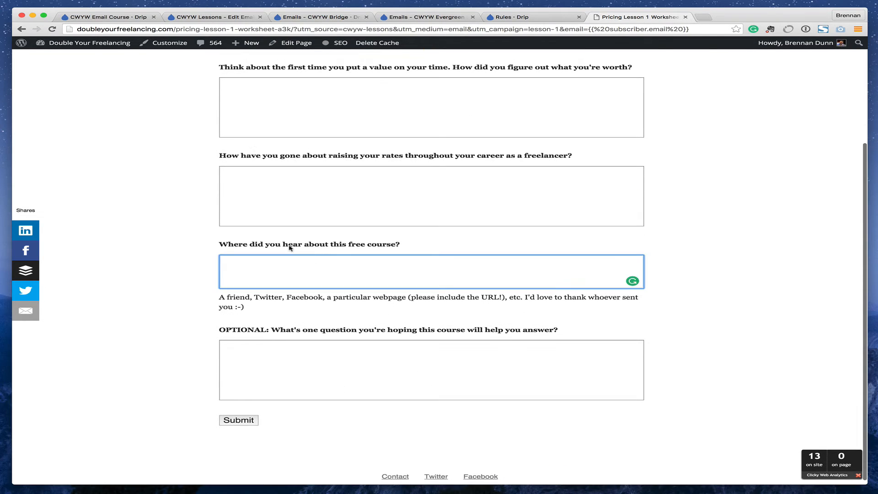
{"action": "left_click_drag", "start_coordinate": [234, 244], "coordinate": [404, 243]}
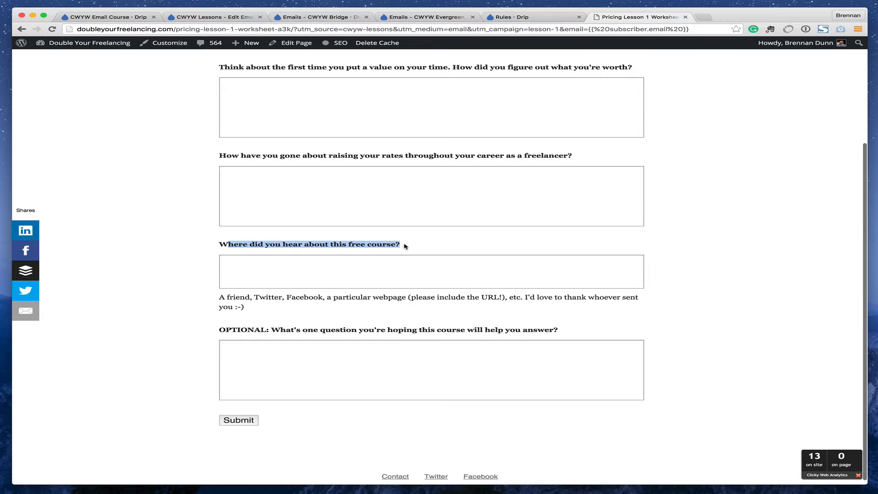
{"action": "left_click", "coordinate": [290, 247]}
{"action": "scroll", "coordinate": [231, 242], "scroll_direction": "up", "scroll_amount": 5}
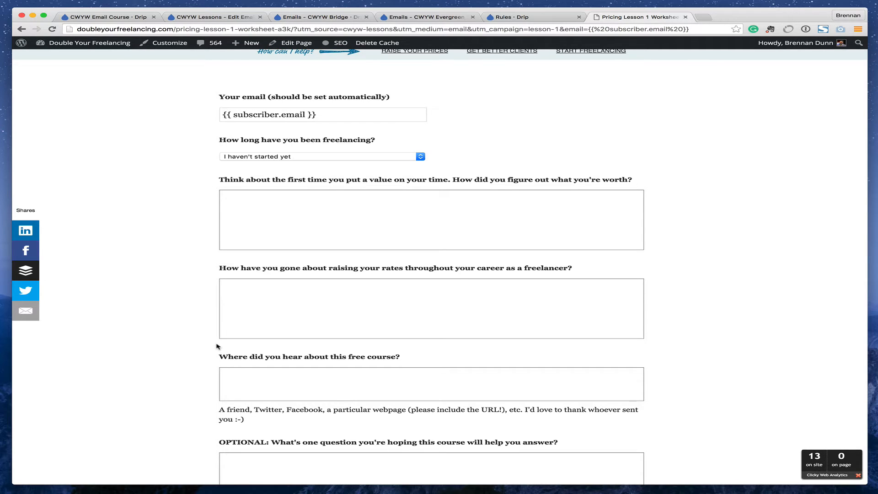
- Review the whole Lesson 1 worksheet, from the prefilled email field to the optional question and the submit option
{"action": "scroll", "coordinate": [217, 346], "scroll_direction": "down", "scroll_amount": 5}
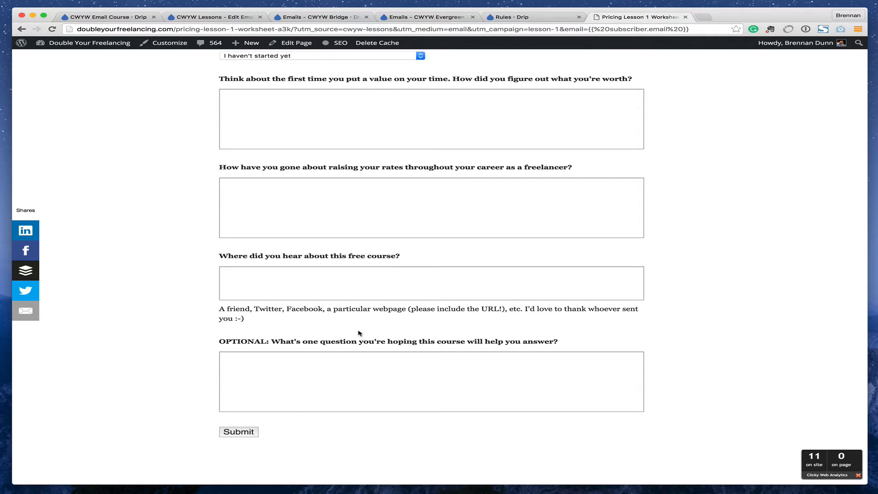
{"action": "scroll", "coordinate": [341, 304], "scroll_direction": "up", "scroll_amount": 3}
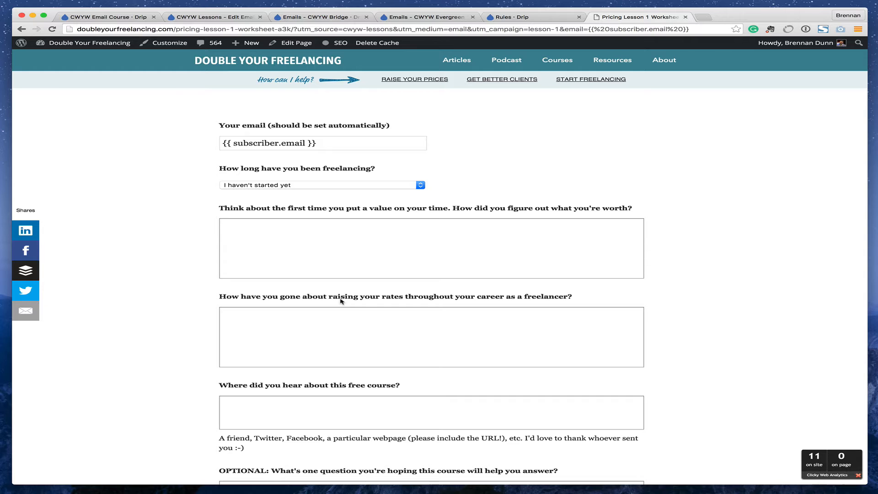
{"action": "scroll", "coordinate": [340, 301], "scroll_direction": "down", "scroll_amount": 5}
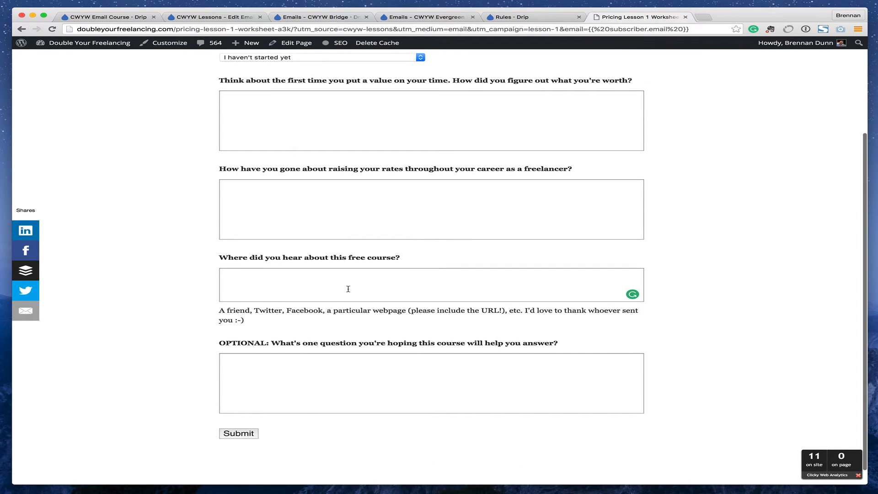
{"action": "scroll", "coordinate": [348, 288], "scroll_direction": "up", "scroll_amount": 5}
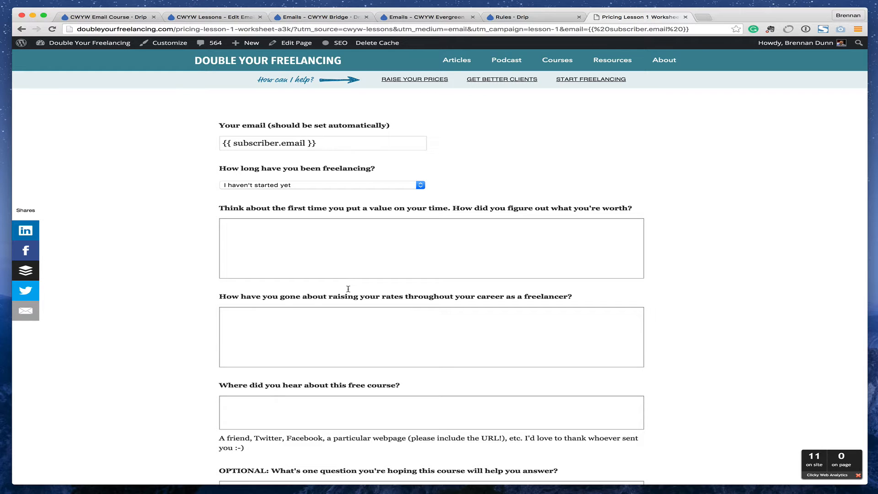
{"action": "scroll", "coordinate": [348, 289], "scroll_direction": "down", "scroll_amount": 4}
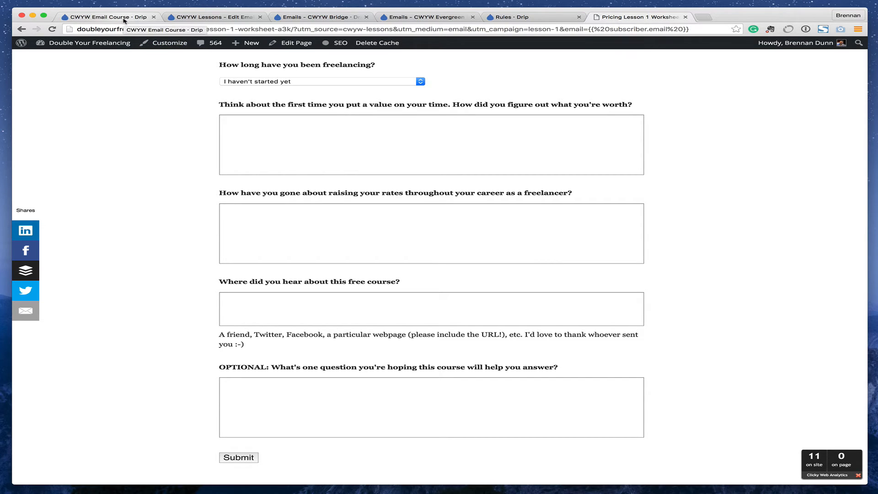
{"action": "scroll", "coordinate": [257, 101], "scroll_direction": "up", "scroll_amount": 5}
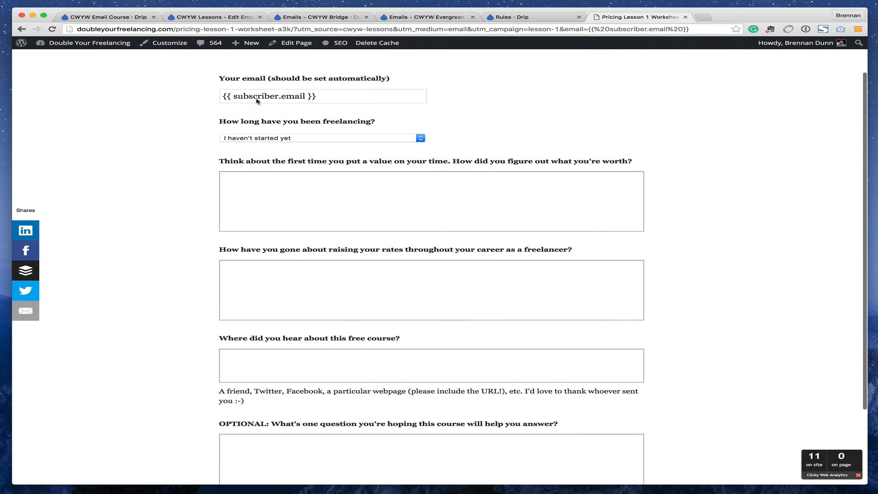
{"action": "scroll", "coordinate": [341, 138], "scroll_direction": "down", "scroll_amount": 5}
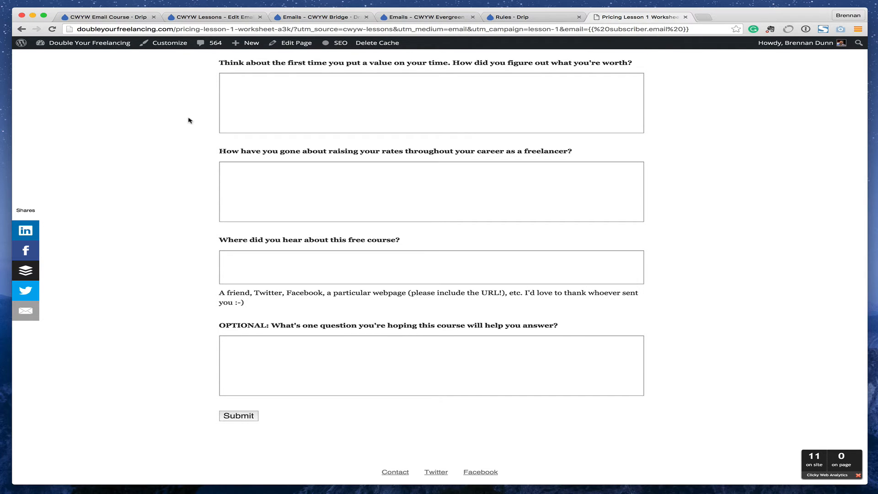
{"action": "scroll", "coordinate": [189, 120], "scroll_direction": "up", "scroll_amount": 4}
{"action": "scroll", "coordinate": [190, 118], "scroll_direction": "up", "scroll_amount": 1}
{"action": "scroll", "coordinate": [189, 118], "scroll_direction": "down", "scroll_amount": 4}
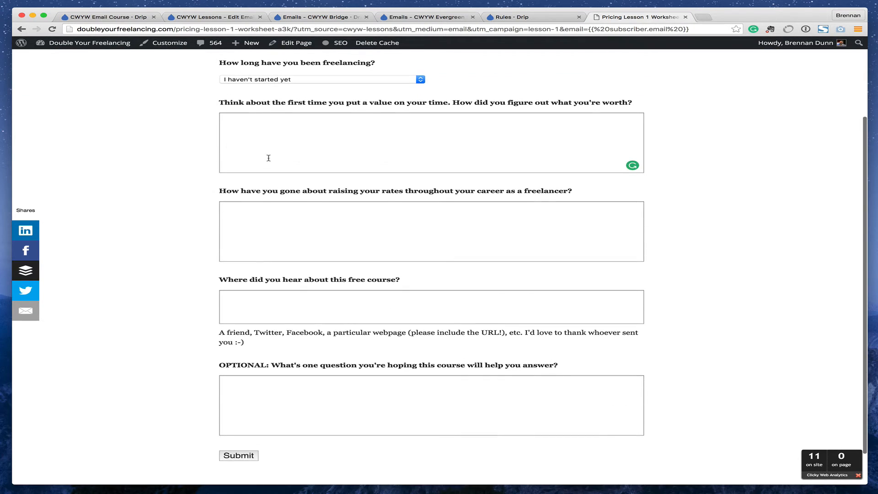
- Examine the CWYW Email Course workflow from the form submission through the Lesson 1 email, wait, completion triggers and the completion decision
{"action": "left_click", "coordinate": [105, 17]}
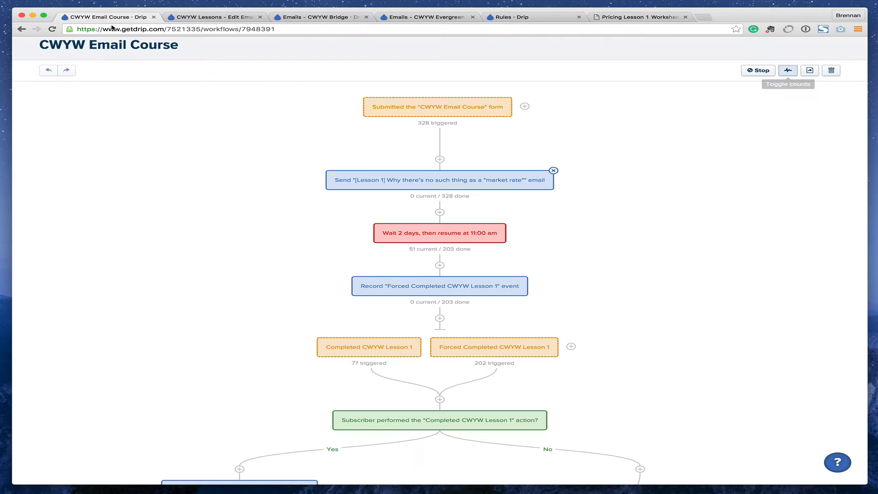
{"action": "scroll", "coordinate": [265, 183], "scroll_direction": "down", "scroll_amount": 1}
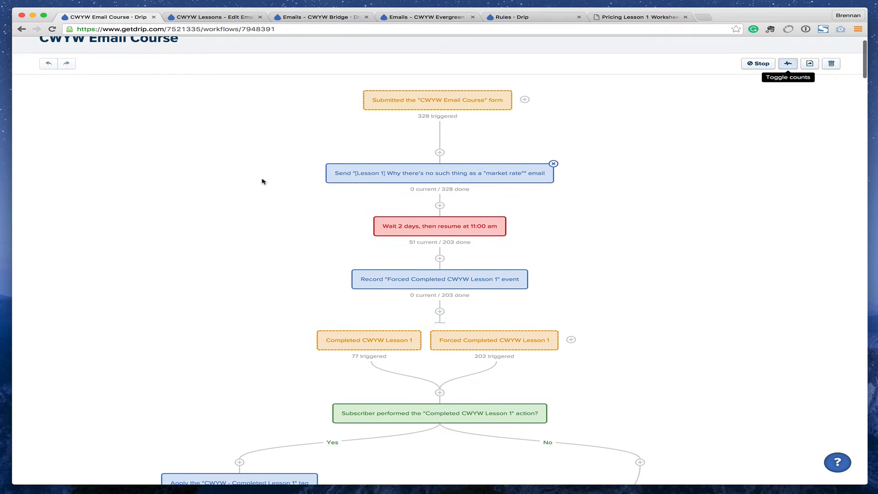
{"action": "scroll", "coordinate": [261, 177], "scroll_direction": "up", "scroll_amount": 1}
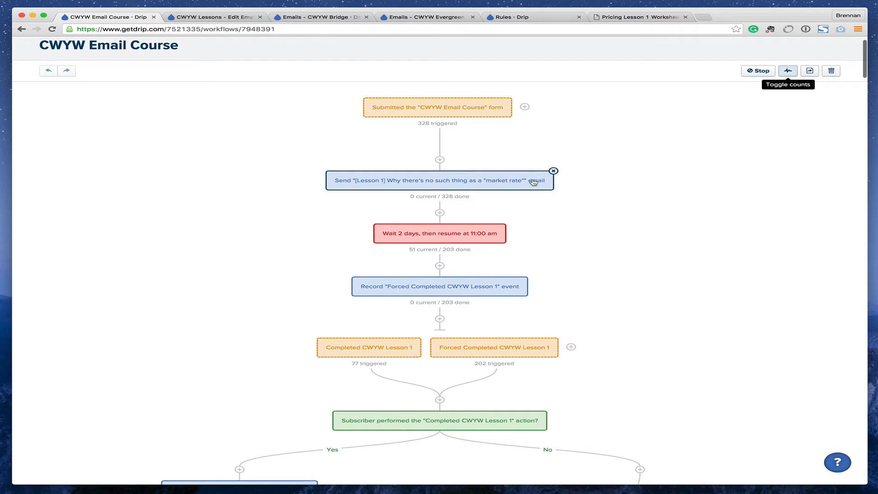
{"action": "scroll", "coordinate": [266, 227], "scroll_direction": "down", "scroll_amount": 3}
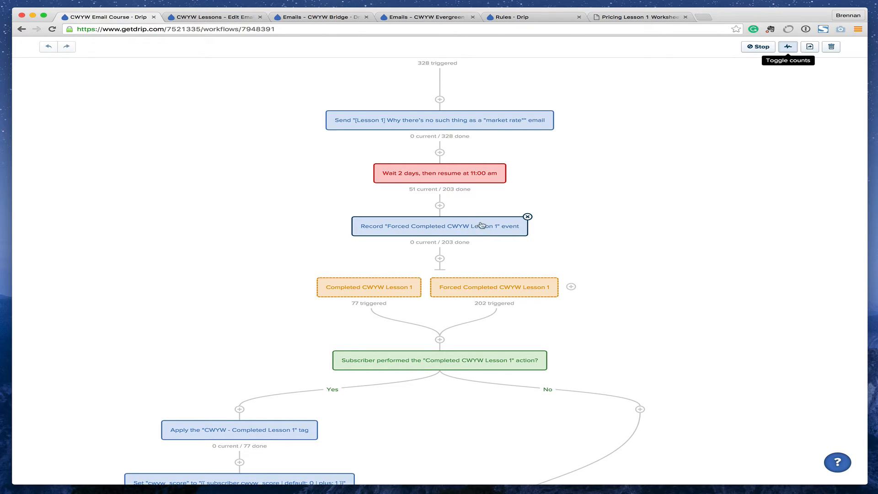
{"action": "scroll", "coordinate": [484, 229], "scroll_direction": "down", "scroll_amount": 3}
{"action": "scroll", "coordinate": [488, 234], "scroll_direction": "up", "scroll_amount": 1}
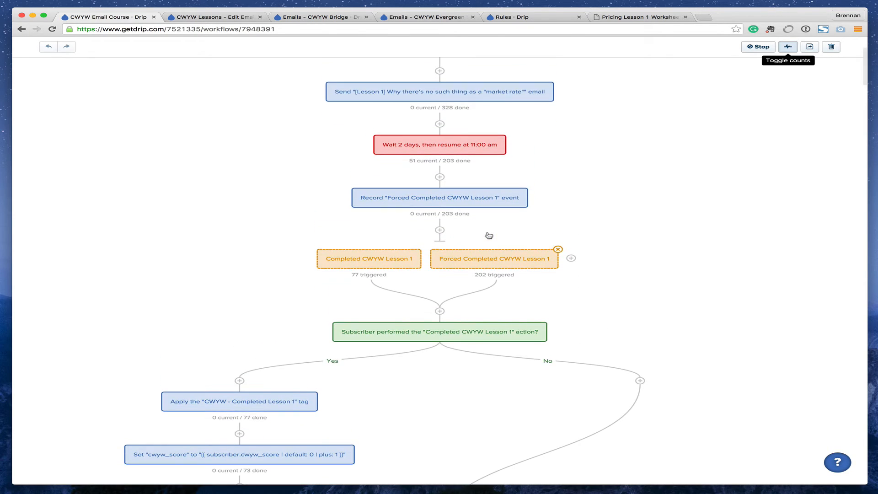
{"action": "scroll", "coordinate": [488, 234], "scroll_direction": "up", "scroll_amount": 2}
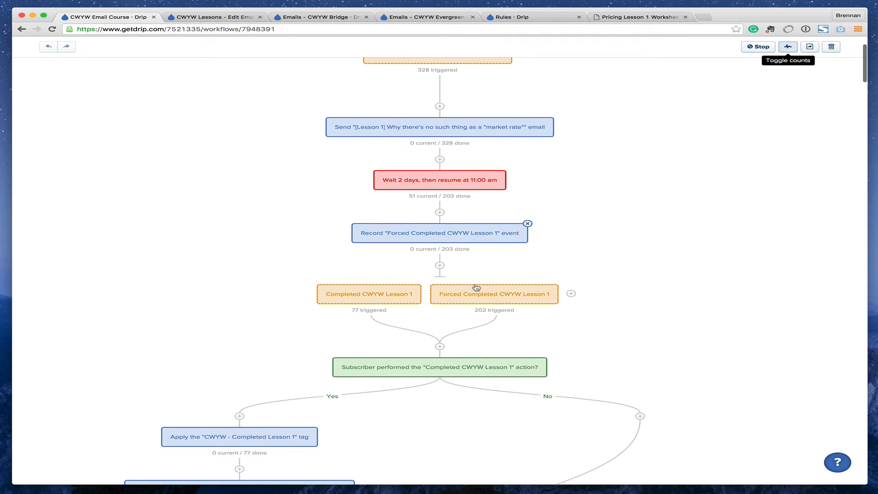
{"action": "scroll", "coordinate": [476, 287], "scroll_direction": "down", "scroll_amount": 1}
{"action": "scroll", "coordinate": [413, 227], "scroll_direction": "up", "scroll_amount": 4}
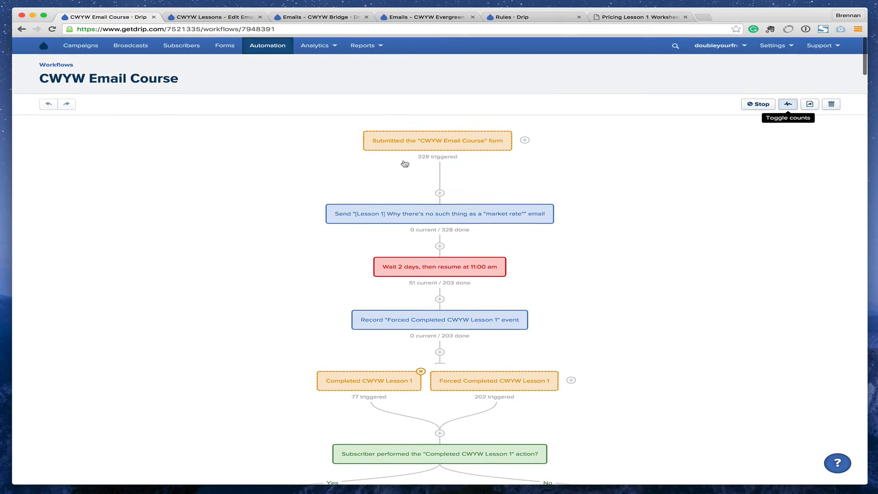